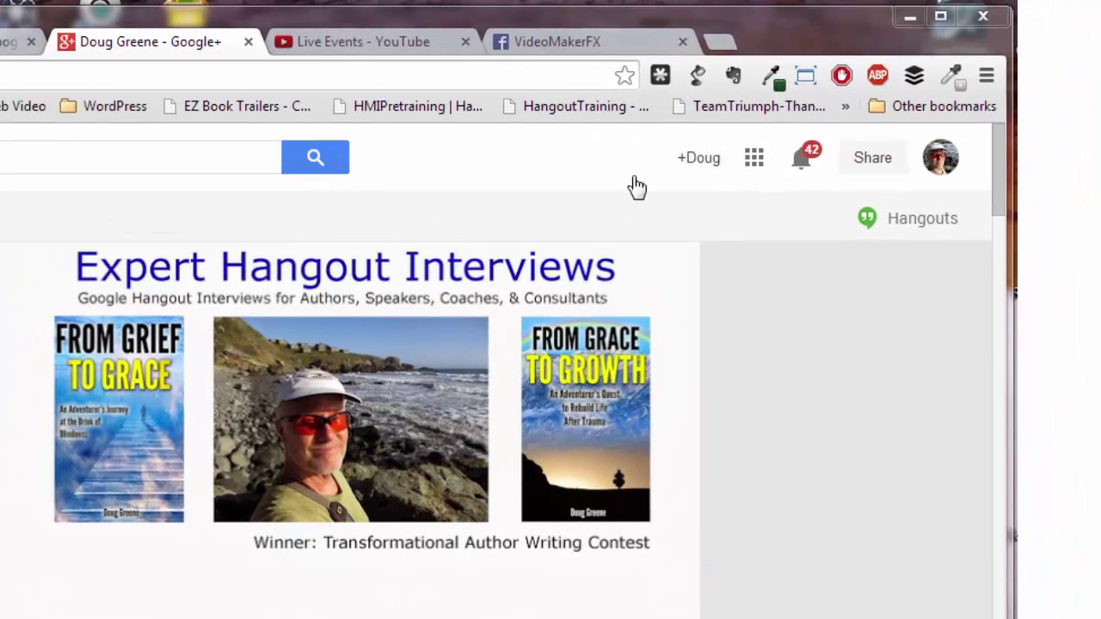
Step: Open YouTube from the Google apps grid in a new tab and go to My Channel
left_click(755, 161)
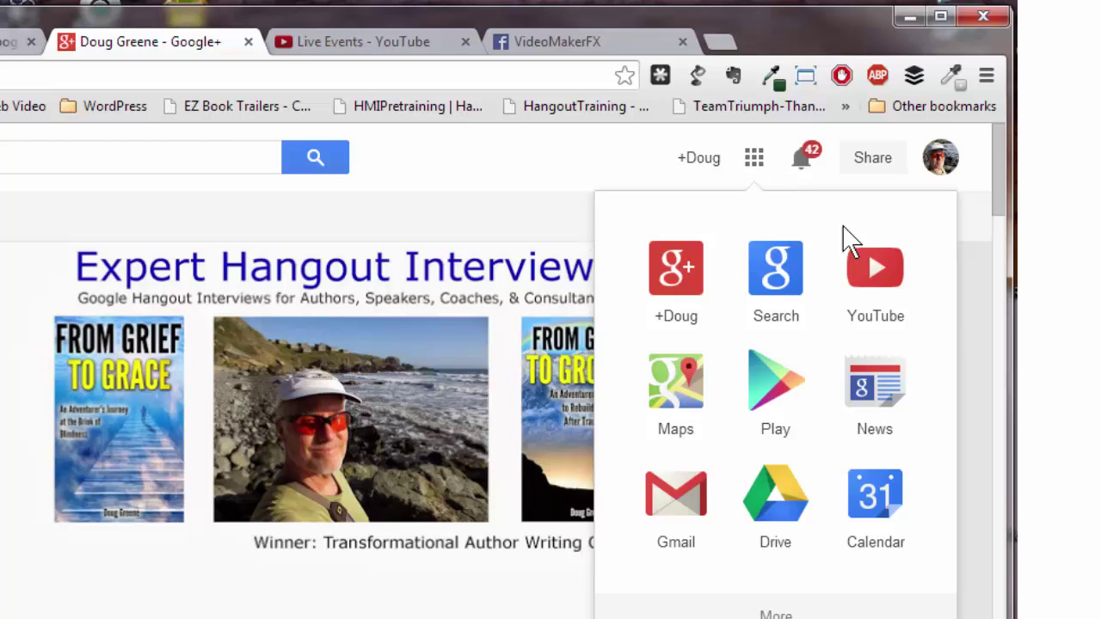
left_click(882, 275)
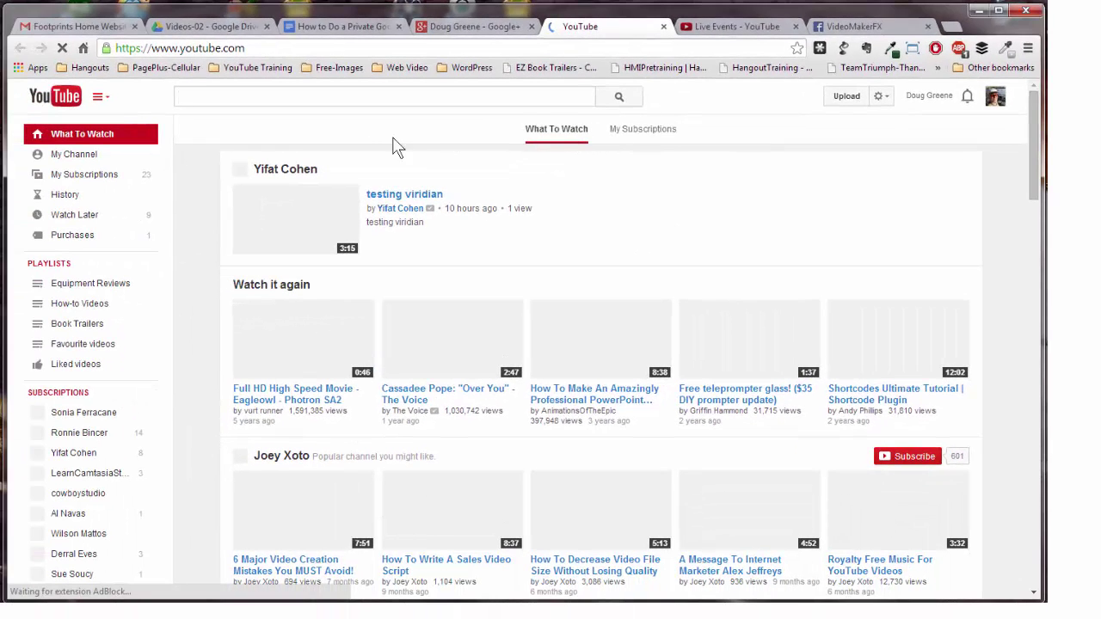
left_click(216, 104)
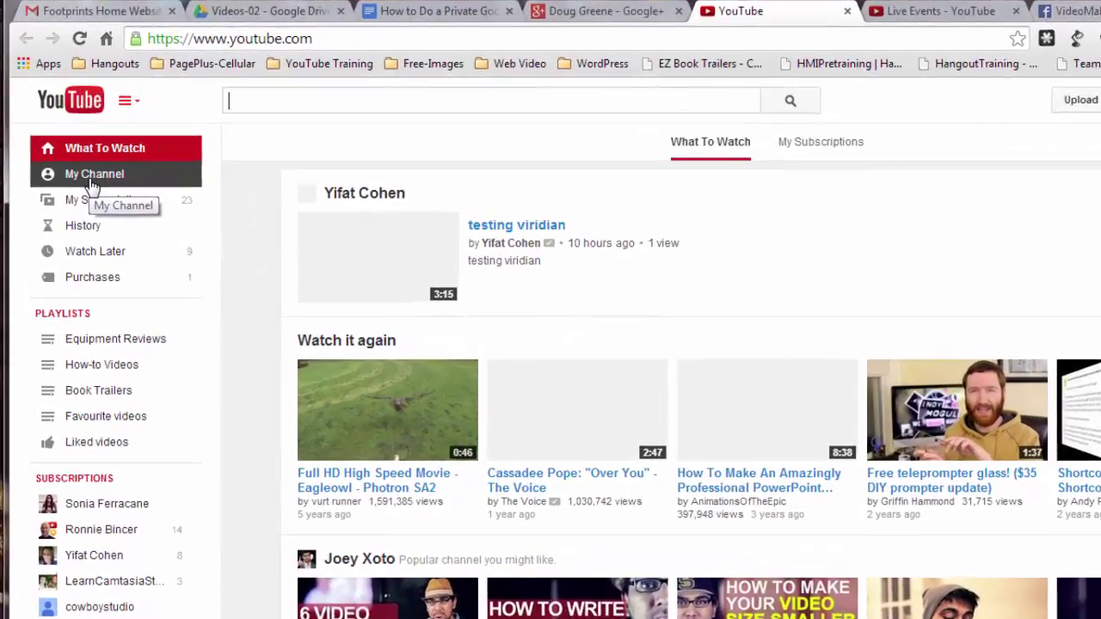
left_click(92, 185)
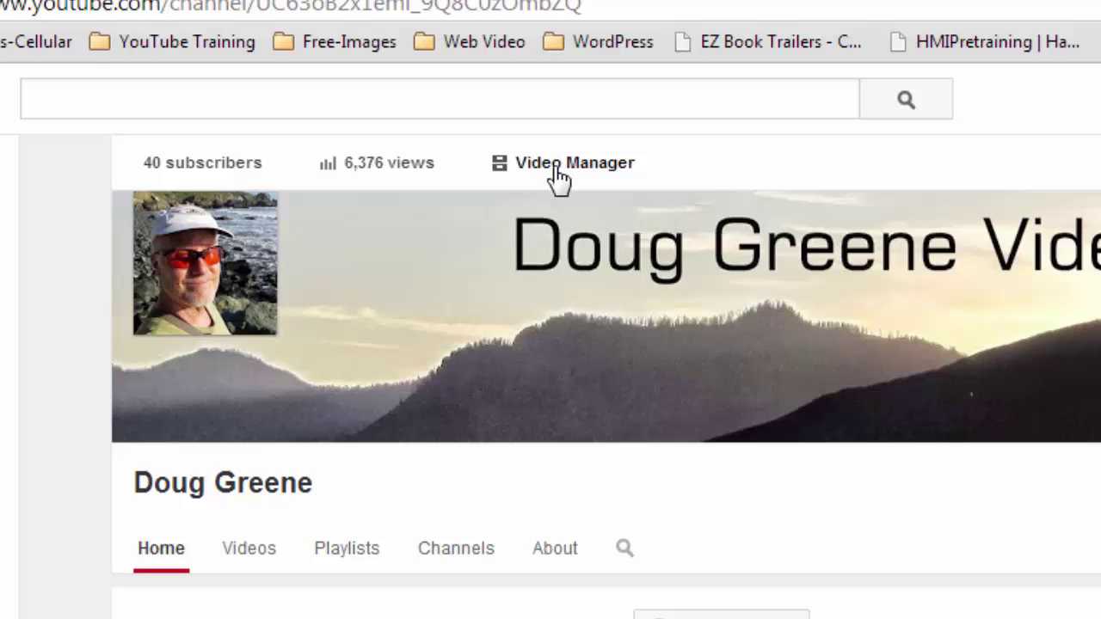
Step: Go to Video Manager's Live Events list and start a new live event
left_click(558, 170)
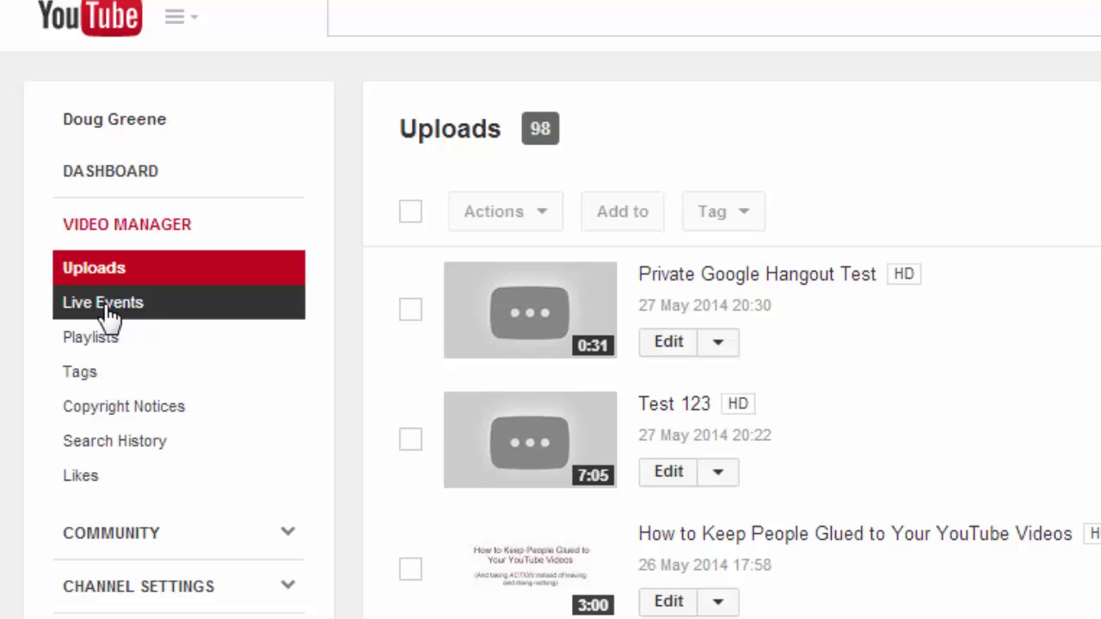
left_click(109, 314)
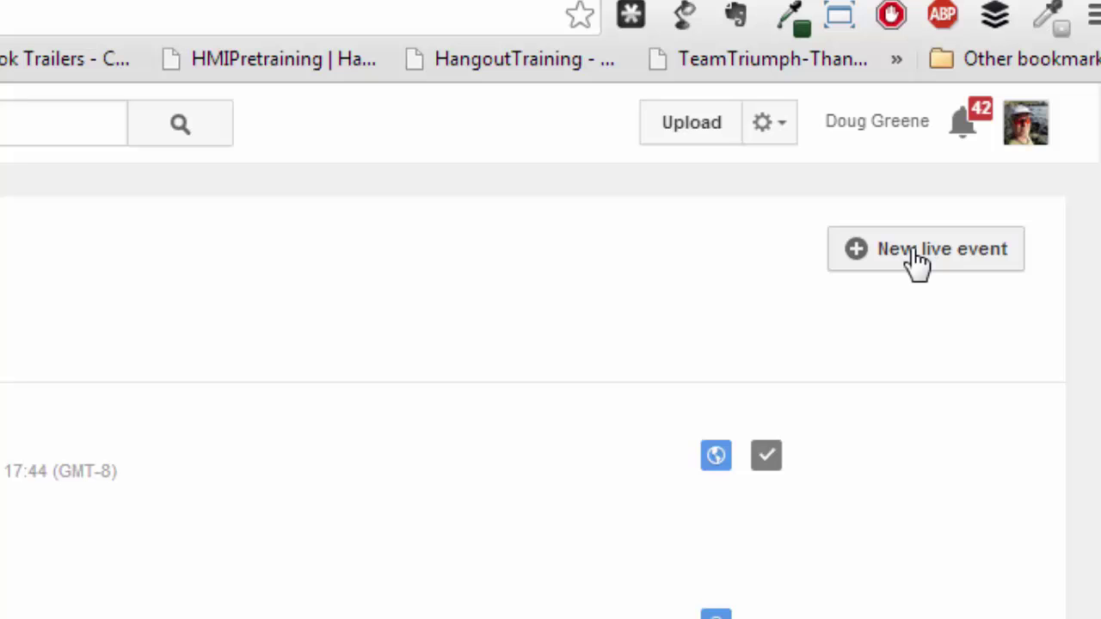
left_click(912, 252)
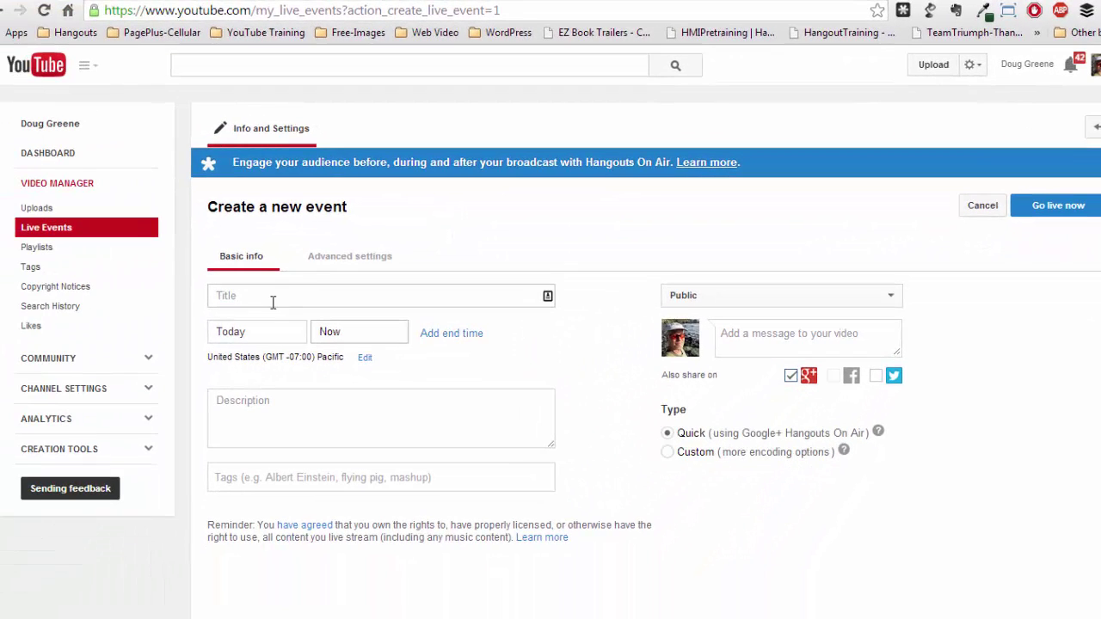
Step: Title the event 'Private Google Hangout Test 2' and change its visibility from Public to Private
left_click(266, 299)
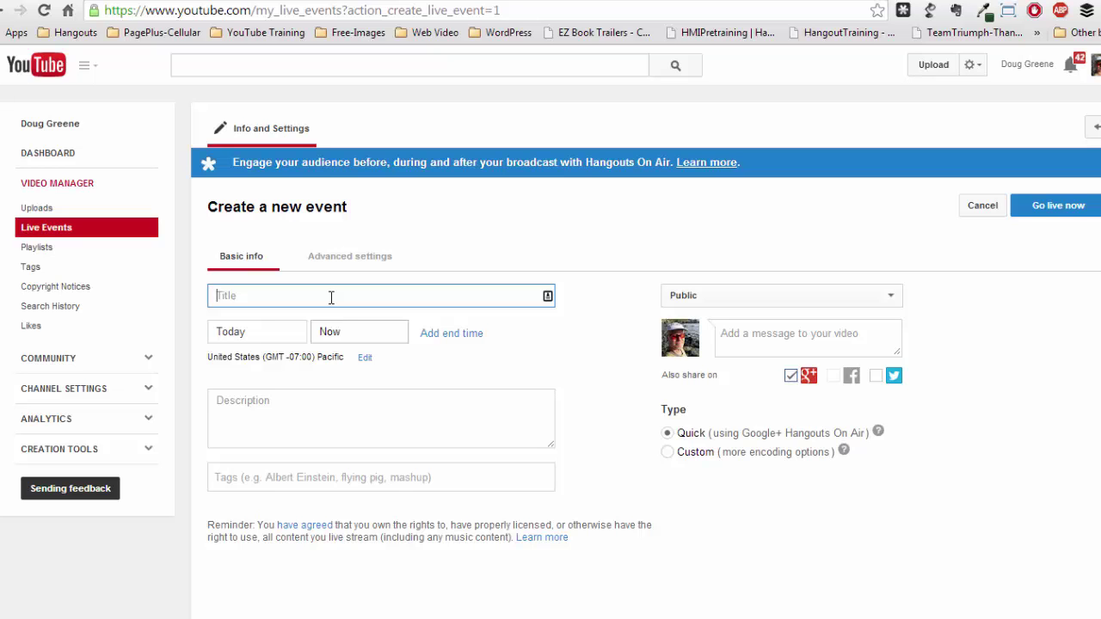
type("Priva")
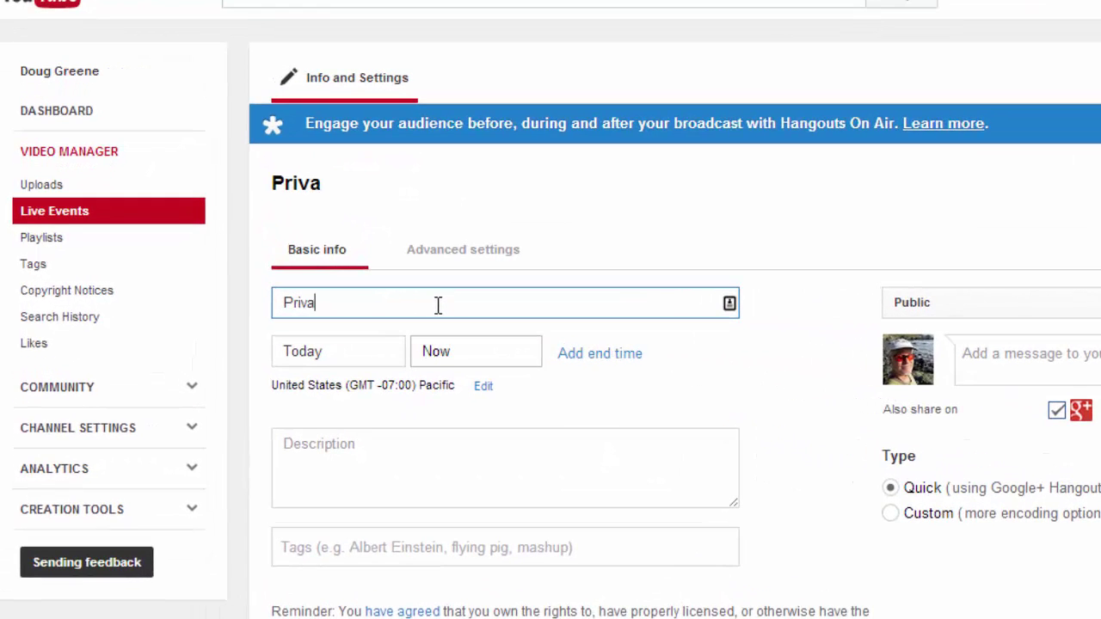
type("te Google H")
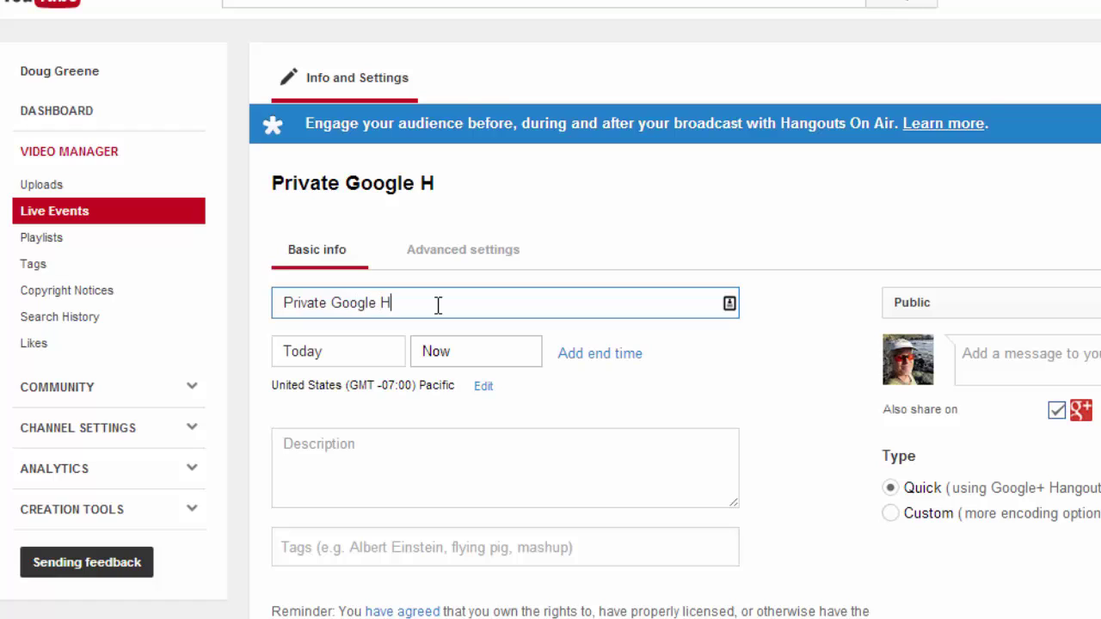
type("angout Test")
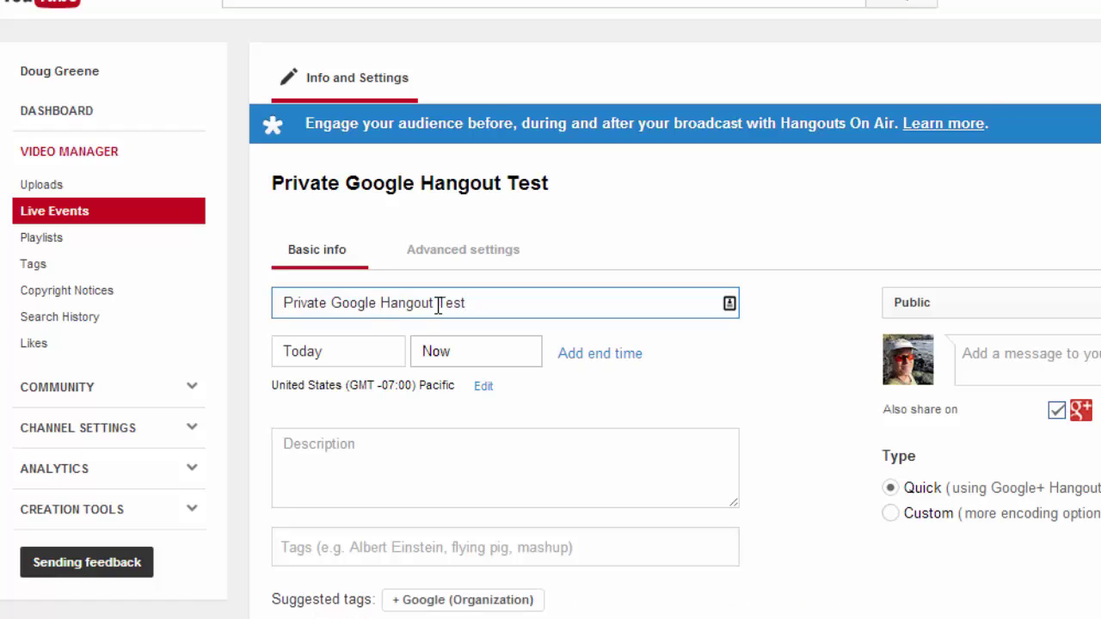
type(" 2")
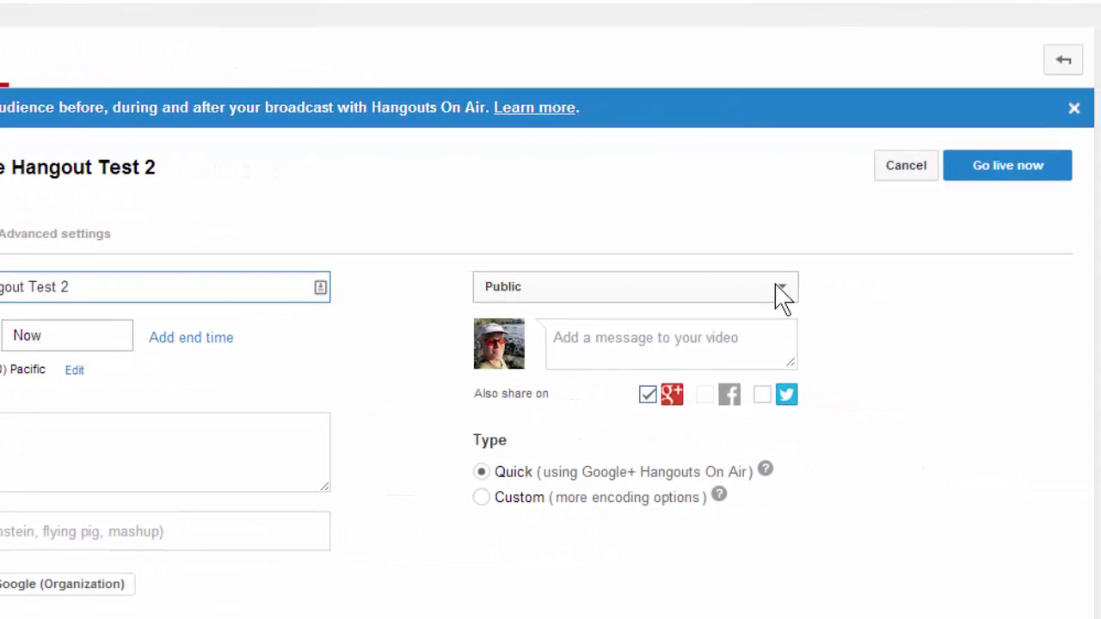
left_click(781, 292)
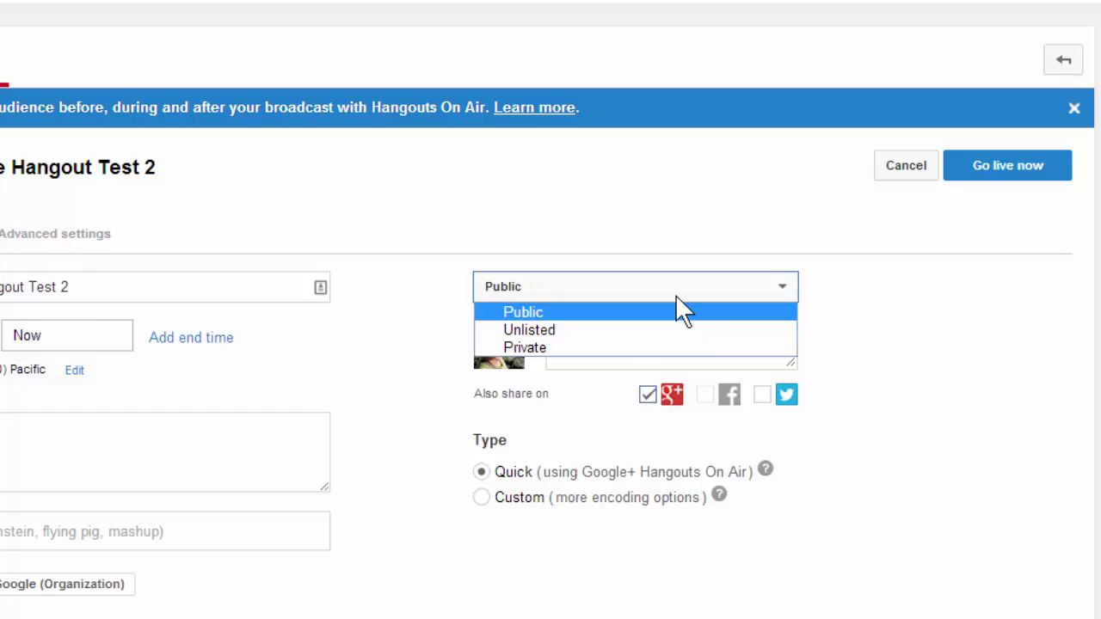
key("Escape")
key("Down")
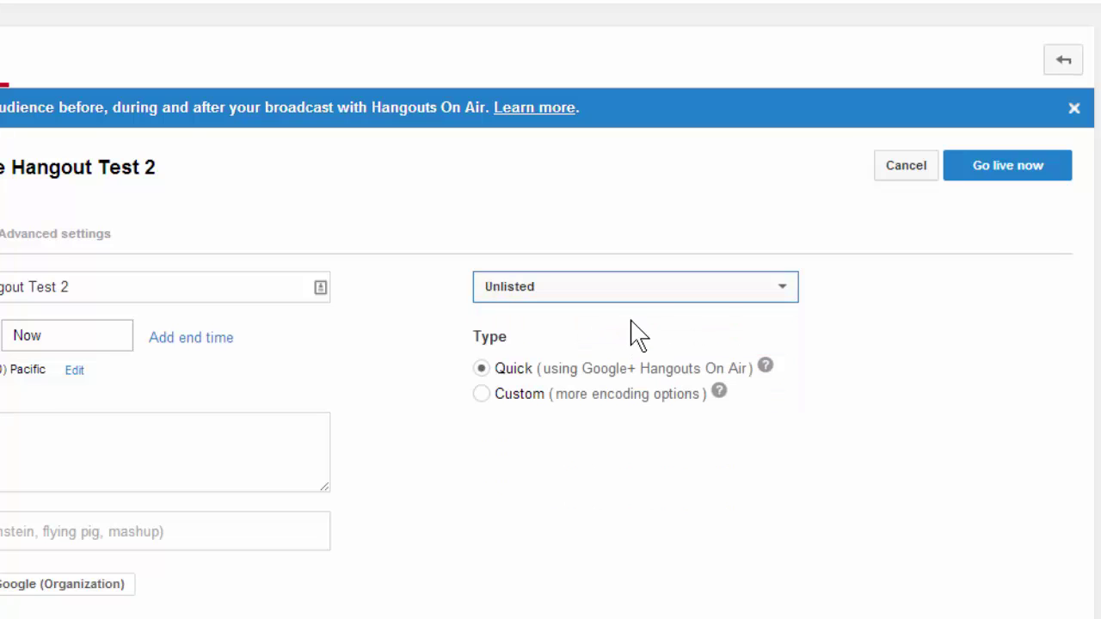
left_click(781, 292)
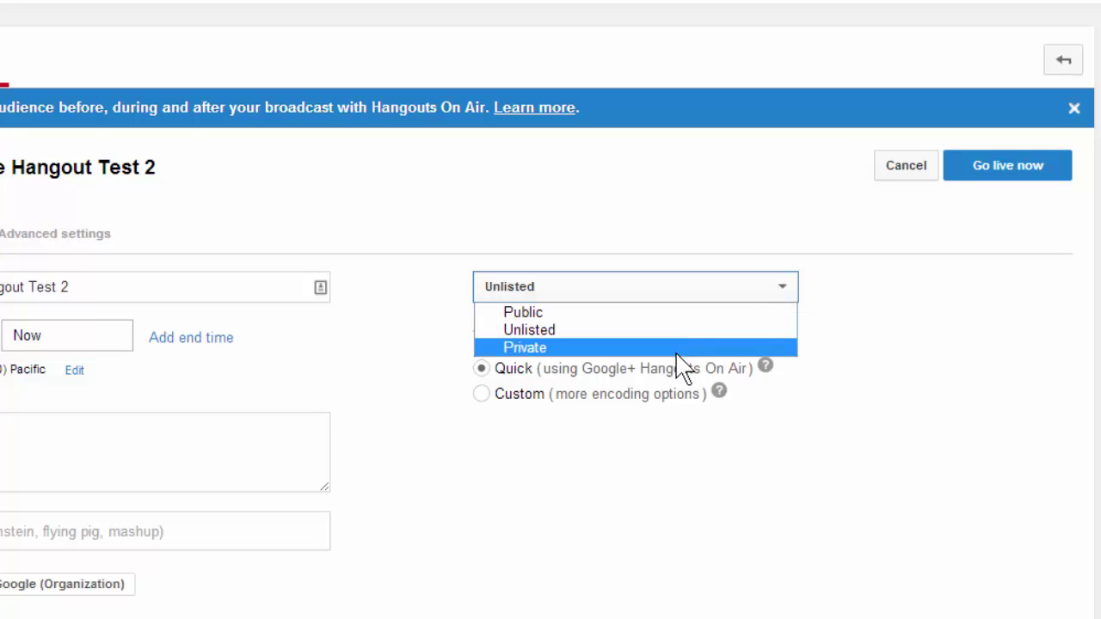
left_click(687, 348)
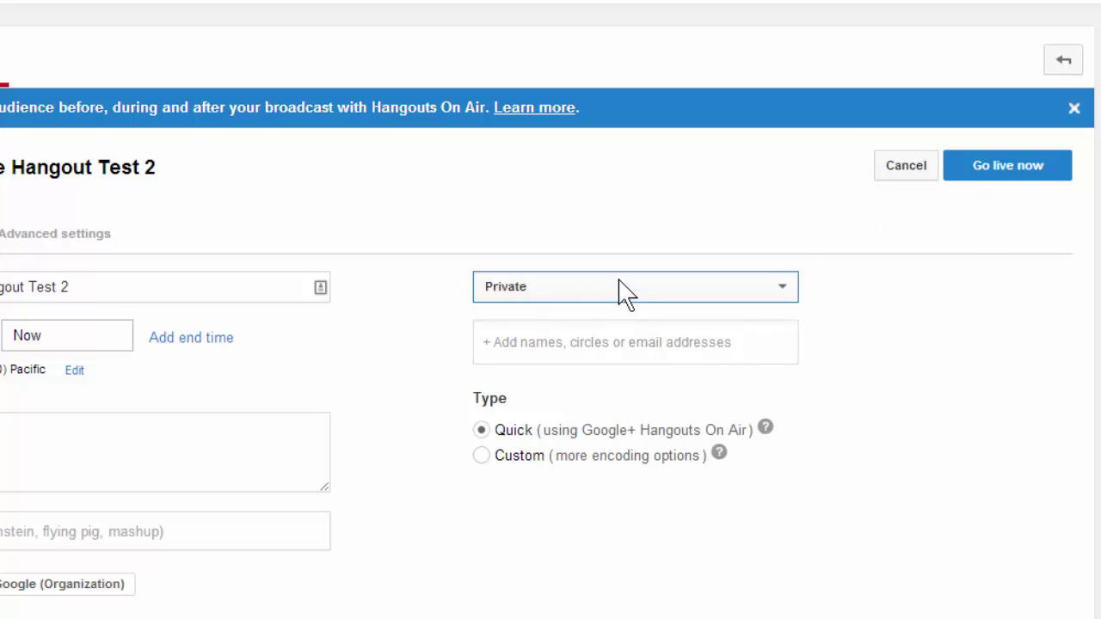
Step: Save the event with Go live now, launching its Hangout On Air window
left_click(1012, 181)
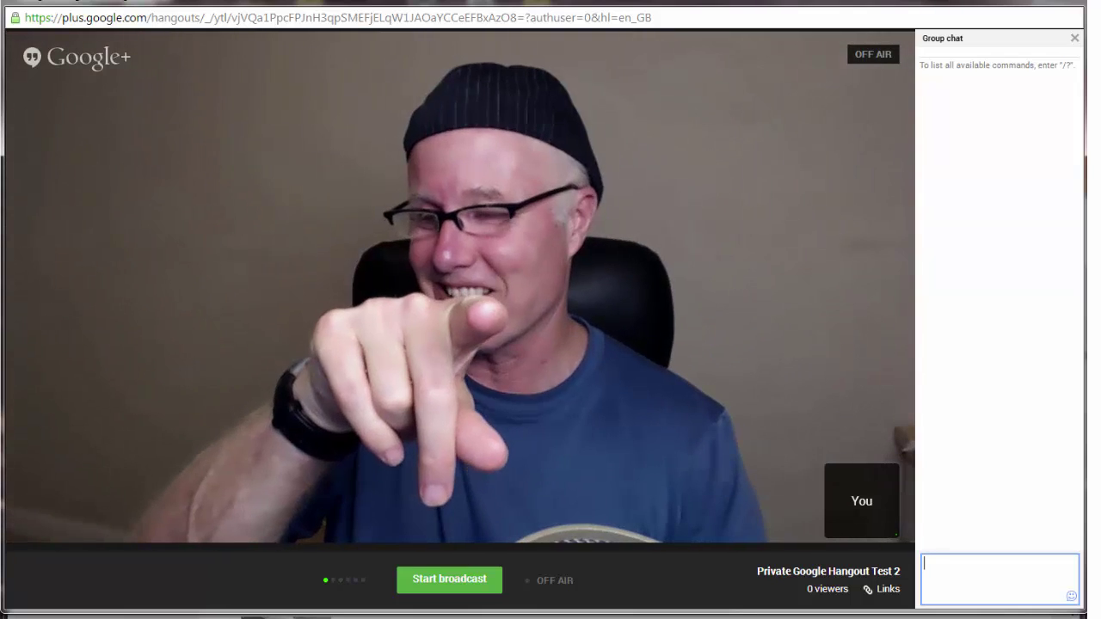
Step: Start broadcasting the private hangout, then select its web address in the address bar
mouse_move(297, 545)
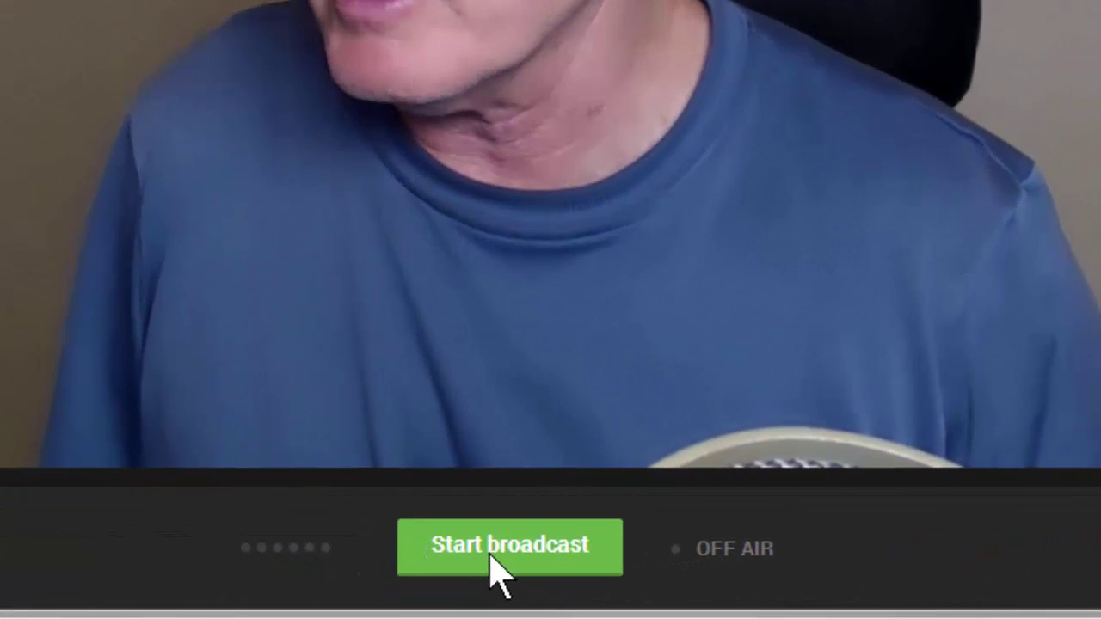
left_click(490, 546)
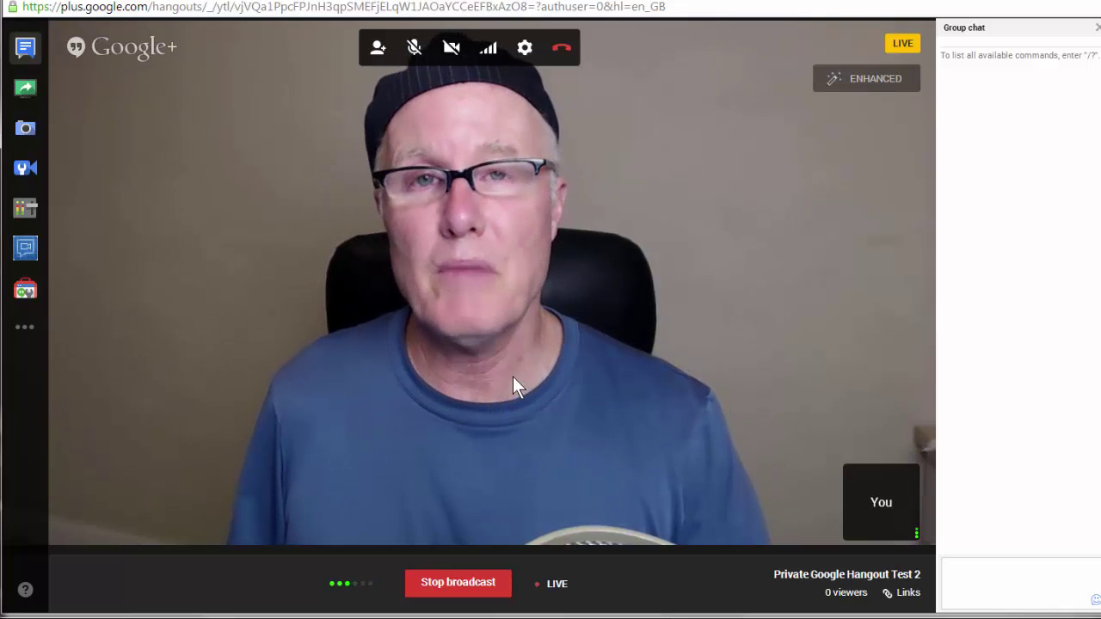
left_click(534, 9)
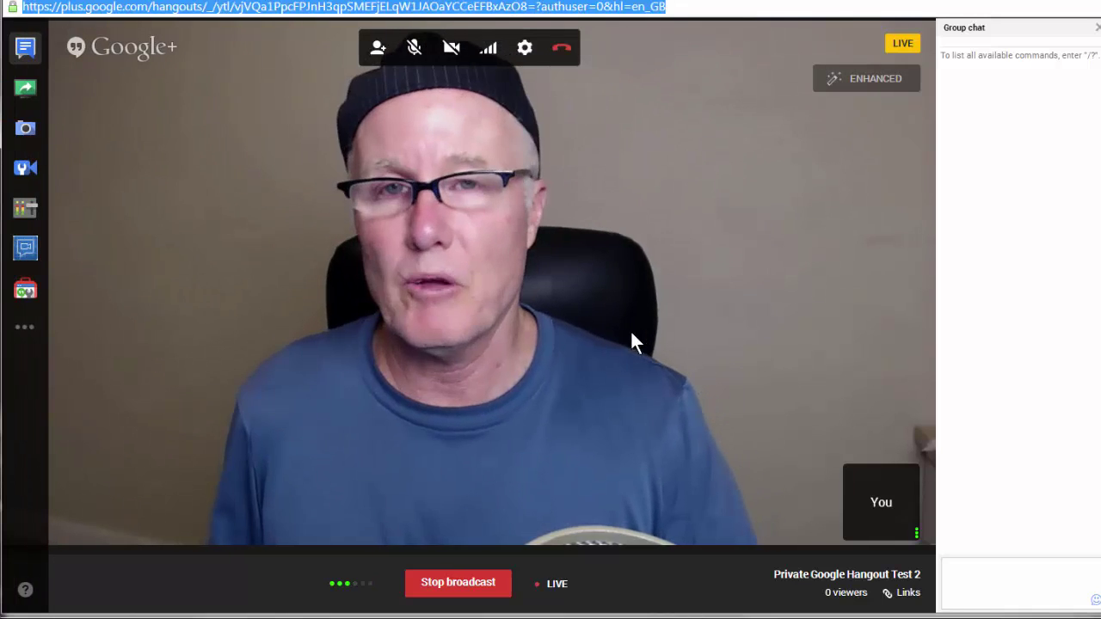
left_click(383, 52)
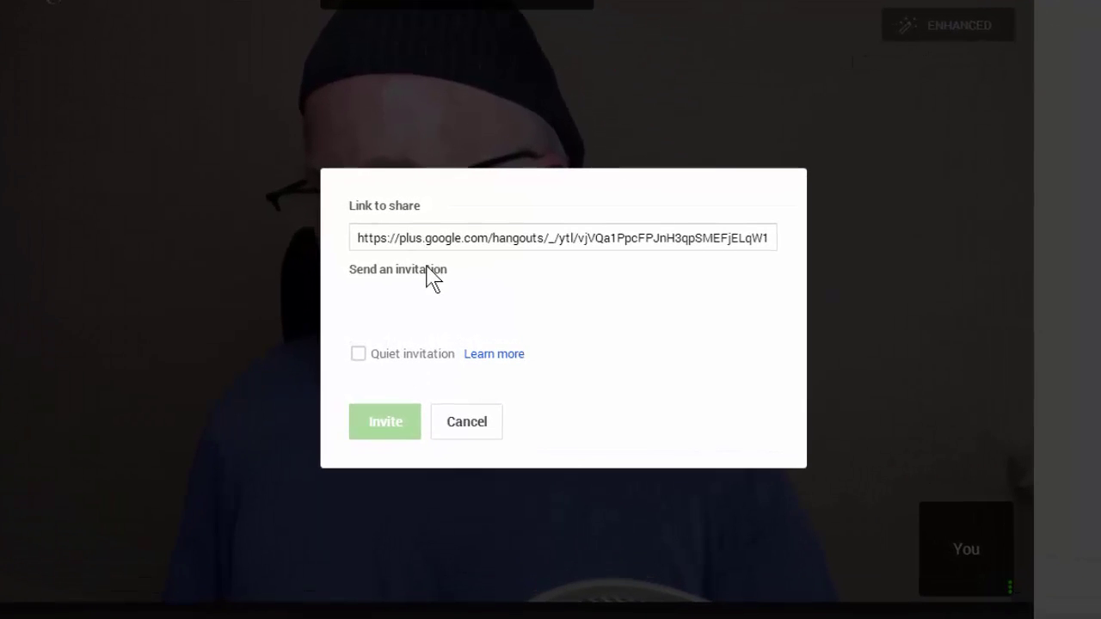
left_click(670, 242)
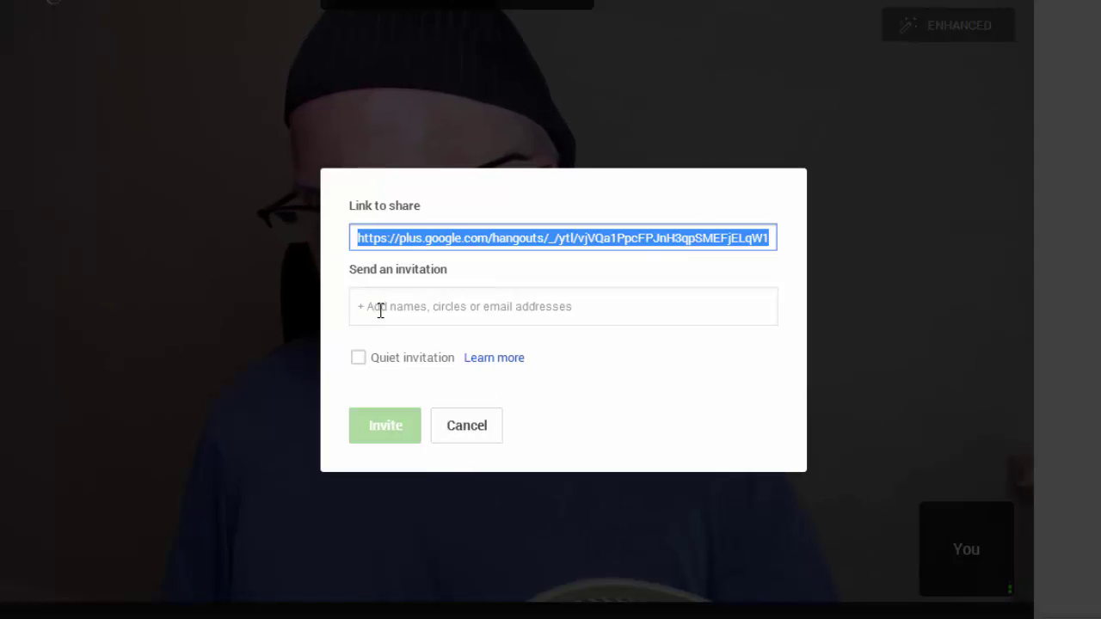
left_click(421, 310)
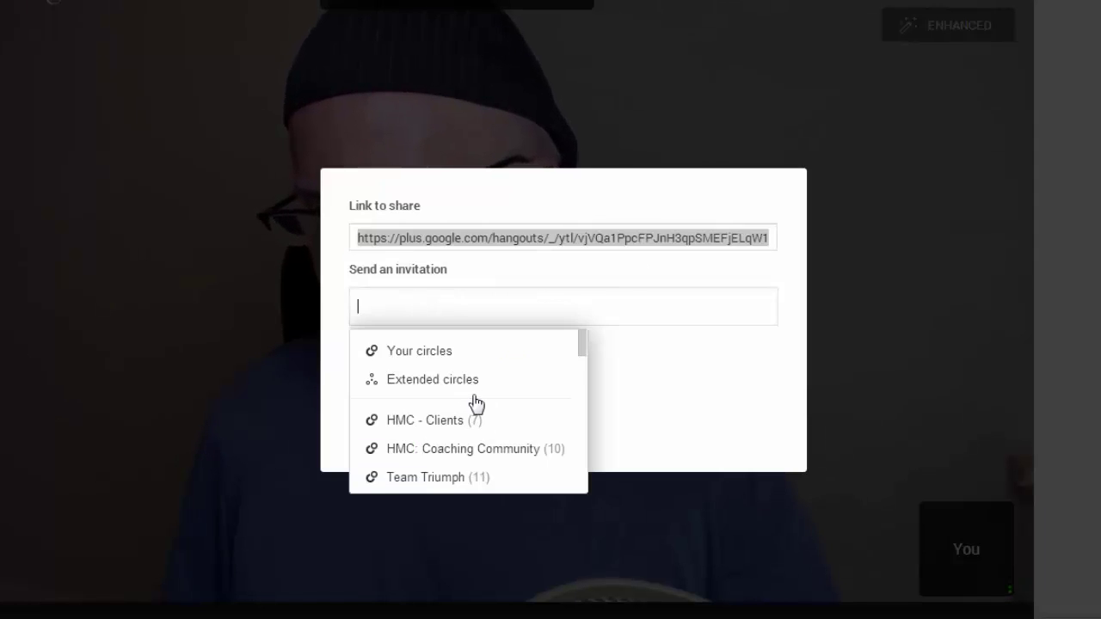
left_click(527, 242)
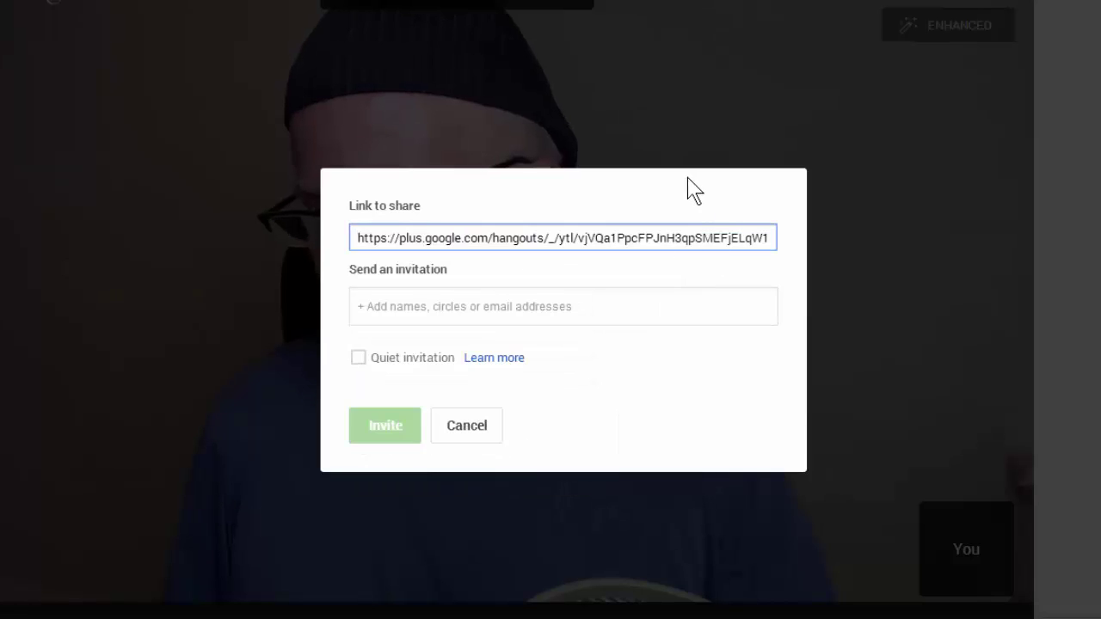
left_click(467, 428)
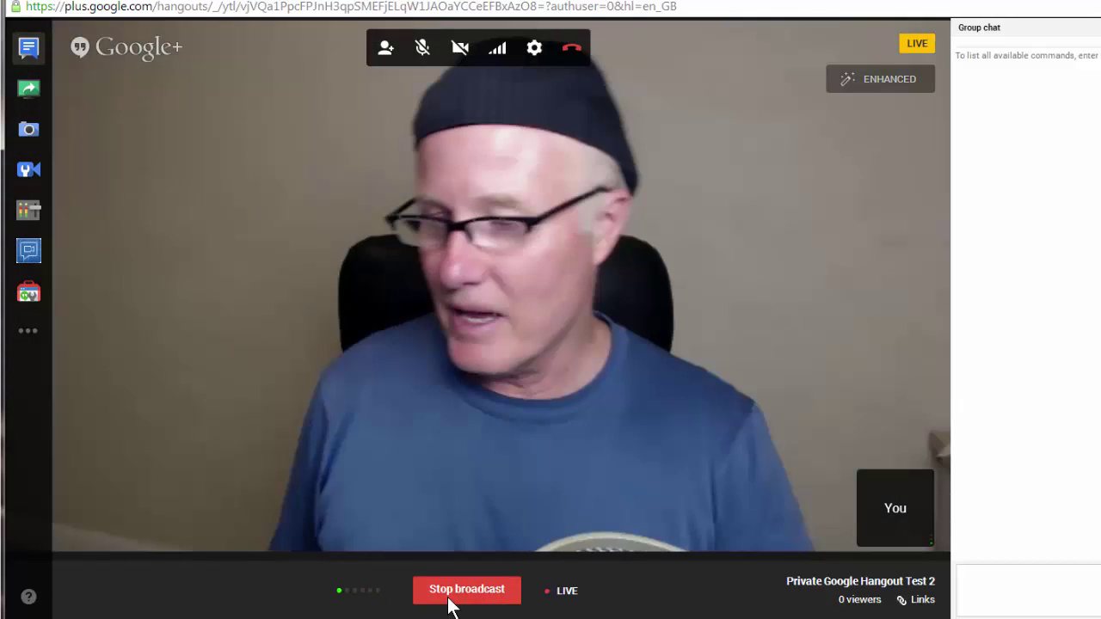
Step: Stop the broadcast, leave the call, and close the 'Hangout On Air is now over' notice
left_click(447, 597)
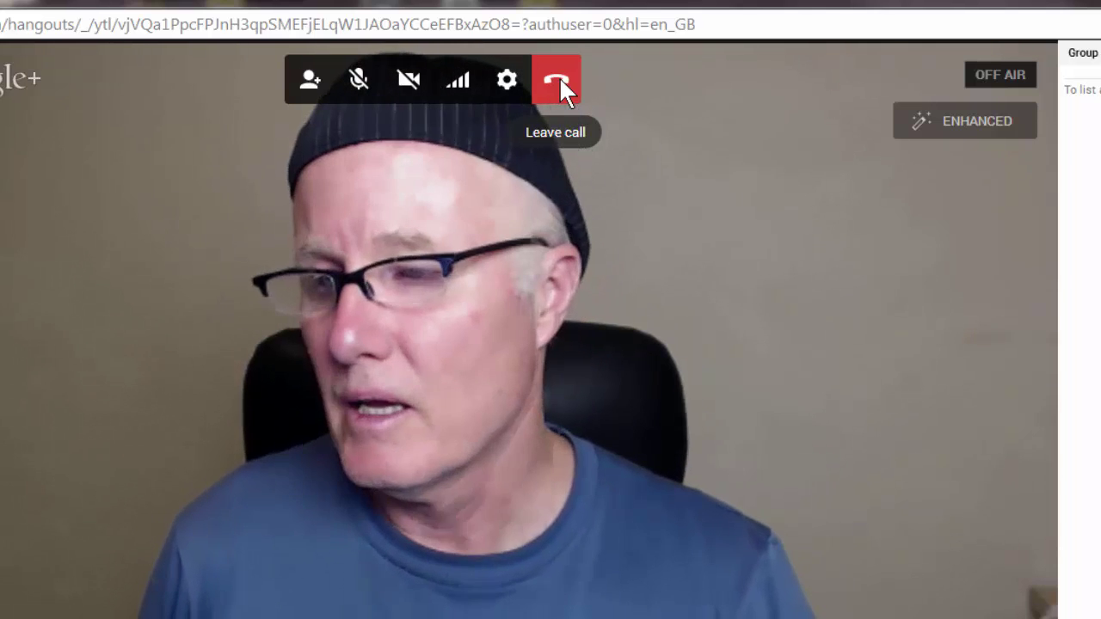
left_click(559, 77)
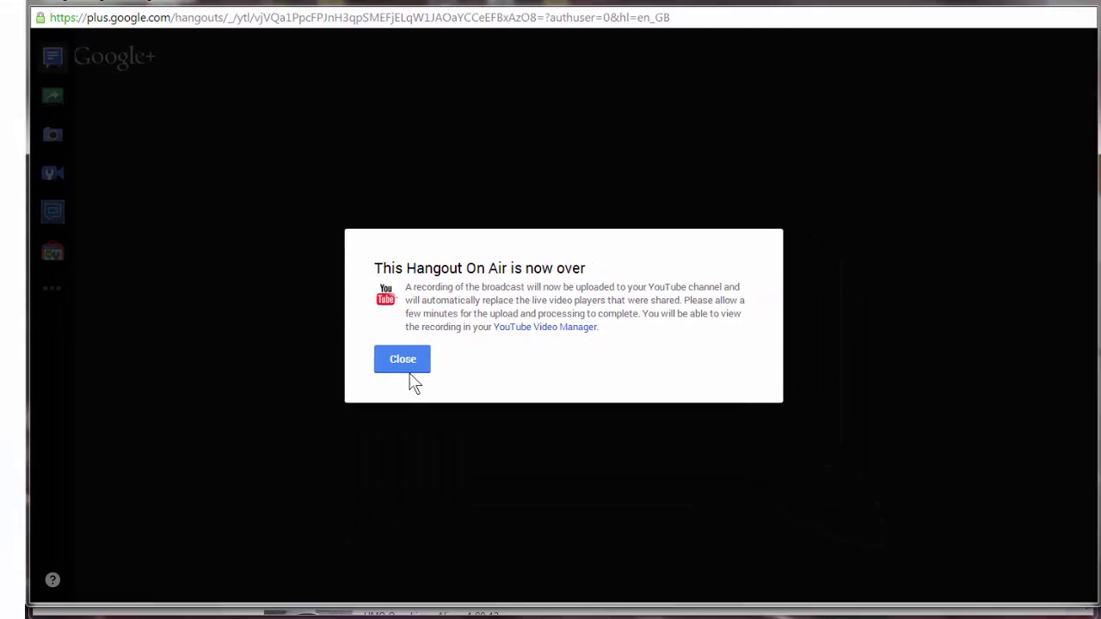
left_click(404, 366)
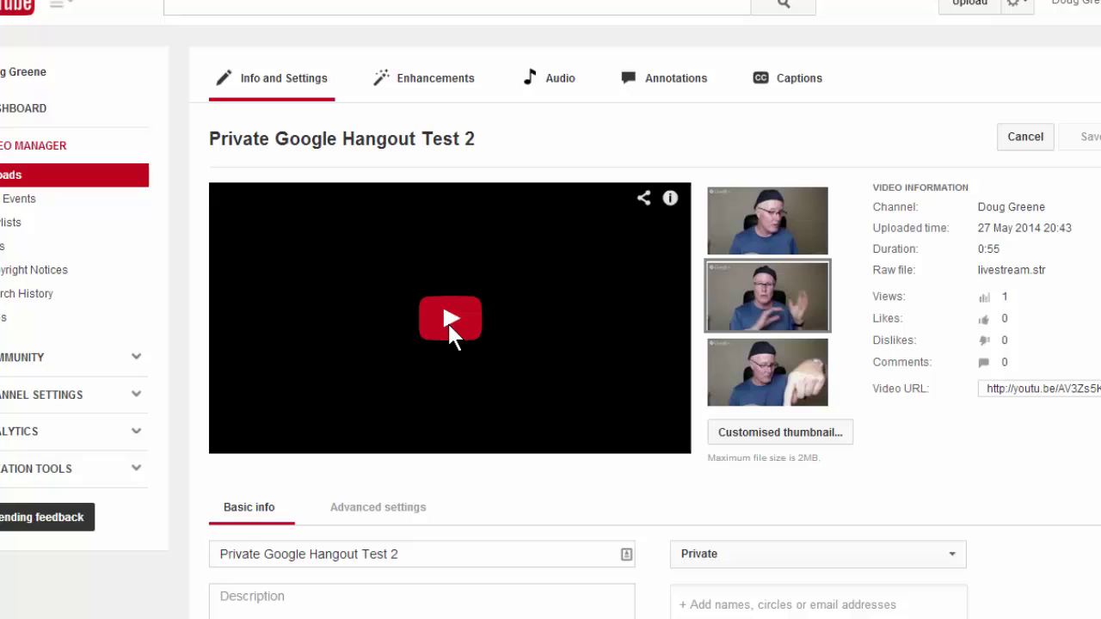
Step: Play and pause the recorded hangout, keeping its privacy set to Private
left_click(448, 321)
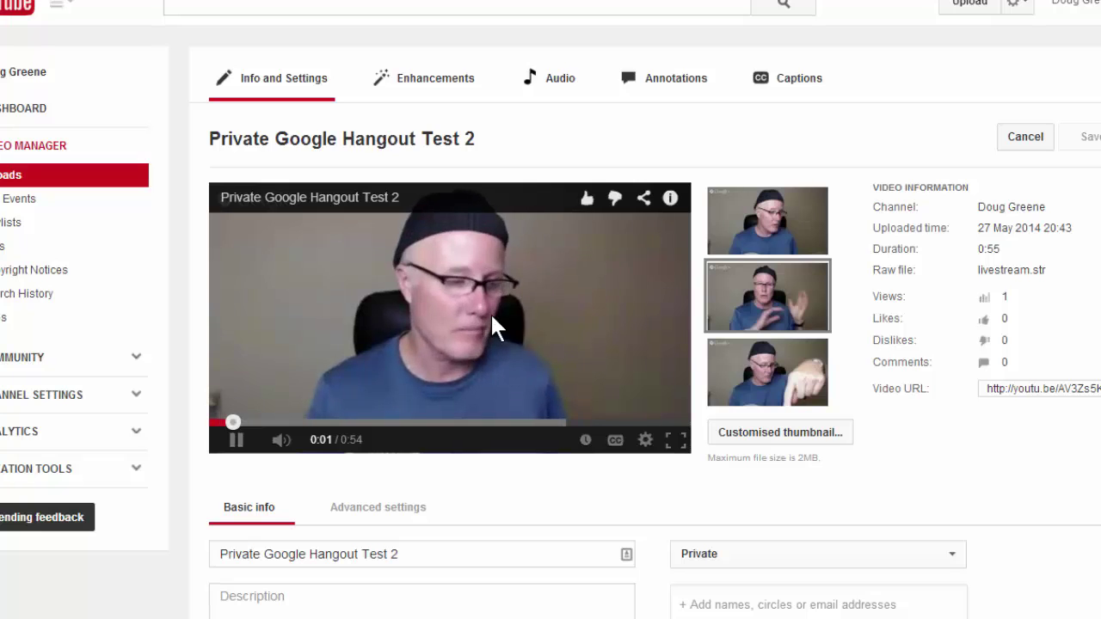
scroll(530, 197, "down", 1)
left_click(525, 258)
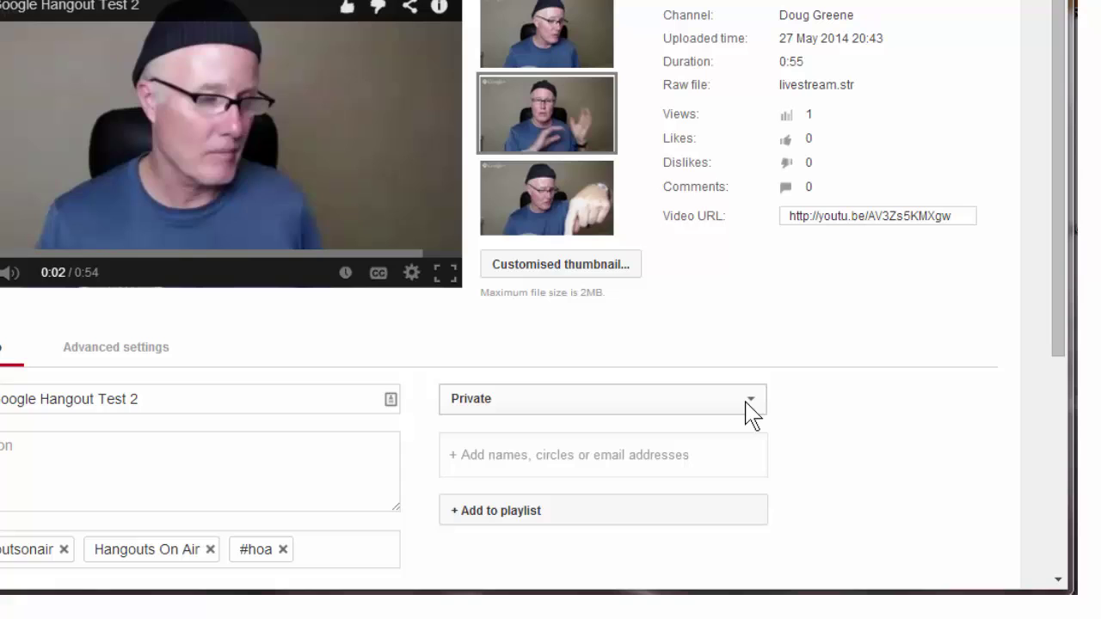
left_click(749, 410)
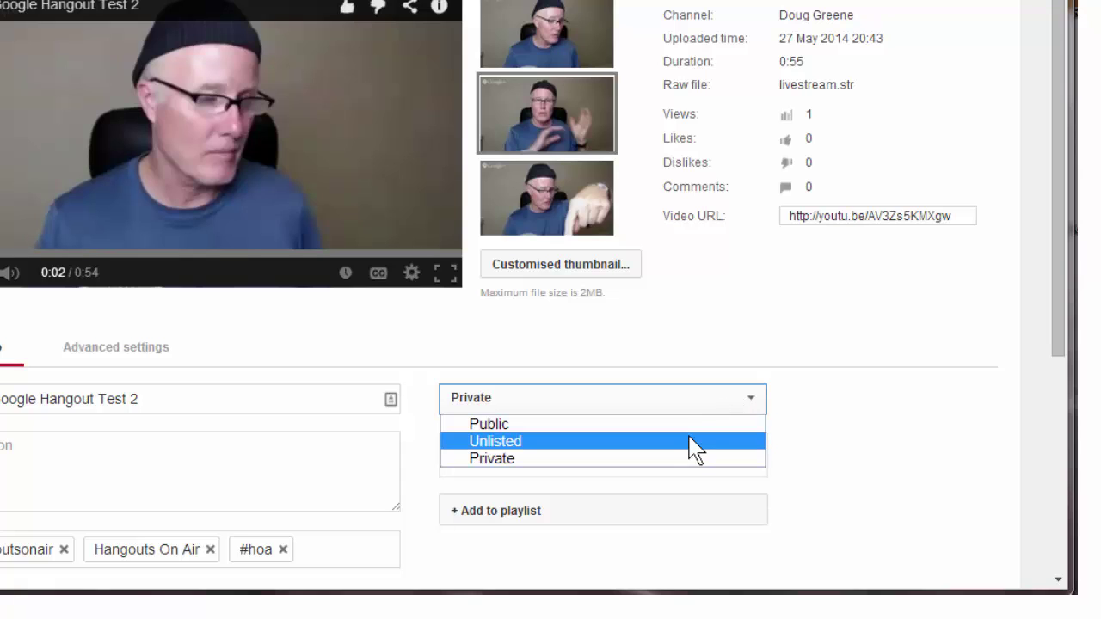
left_click(616, 461)
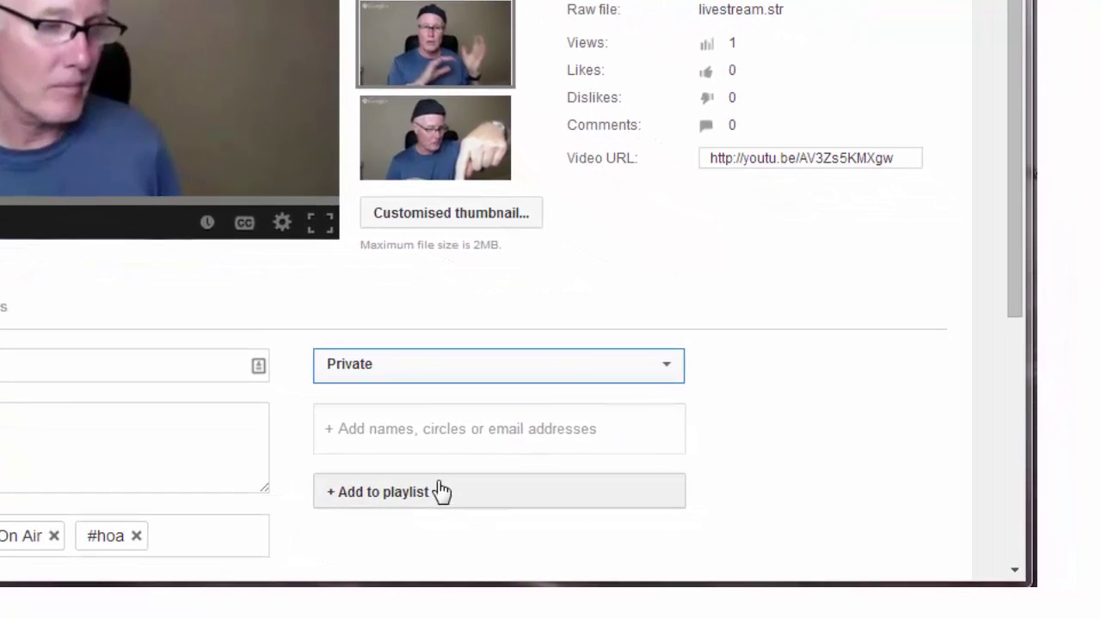
Step: Share the private video with one contact by typing their name and picking the suggestion
left_click(396, 430)
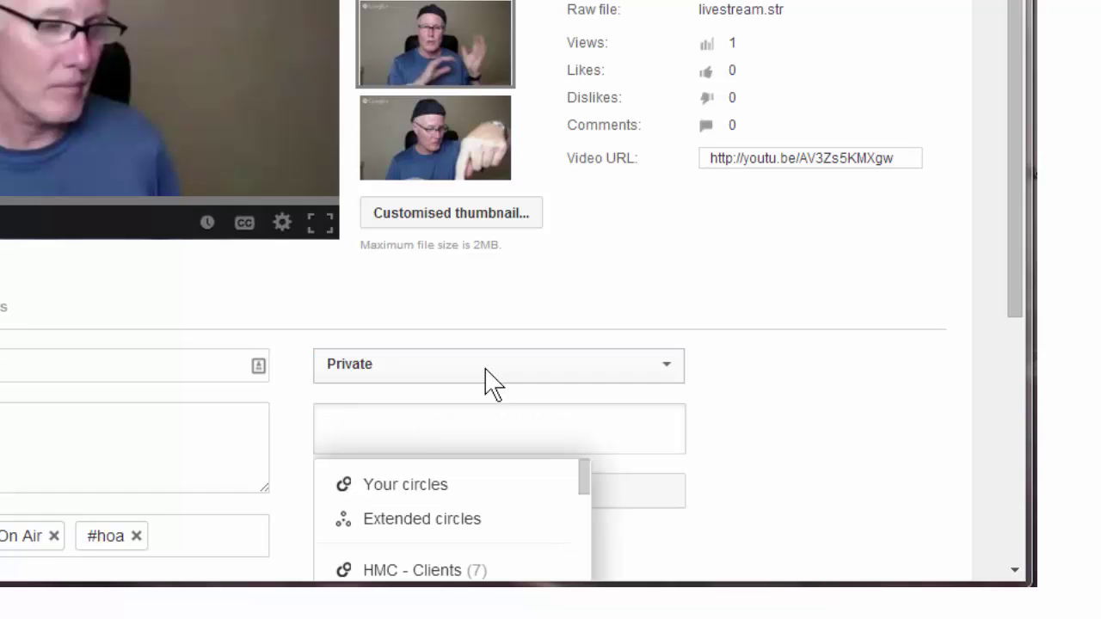
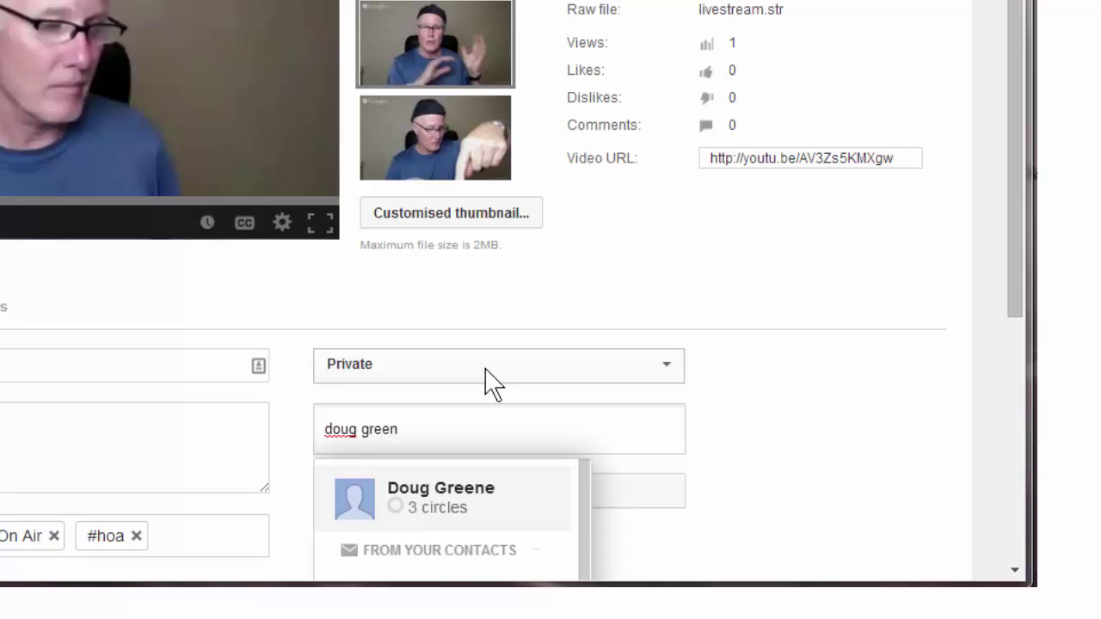
left_click(479, 505)
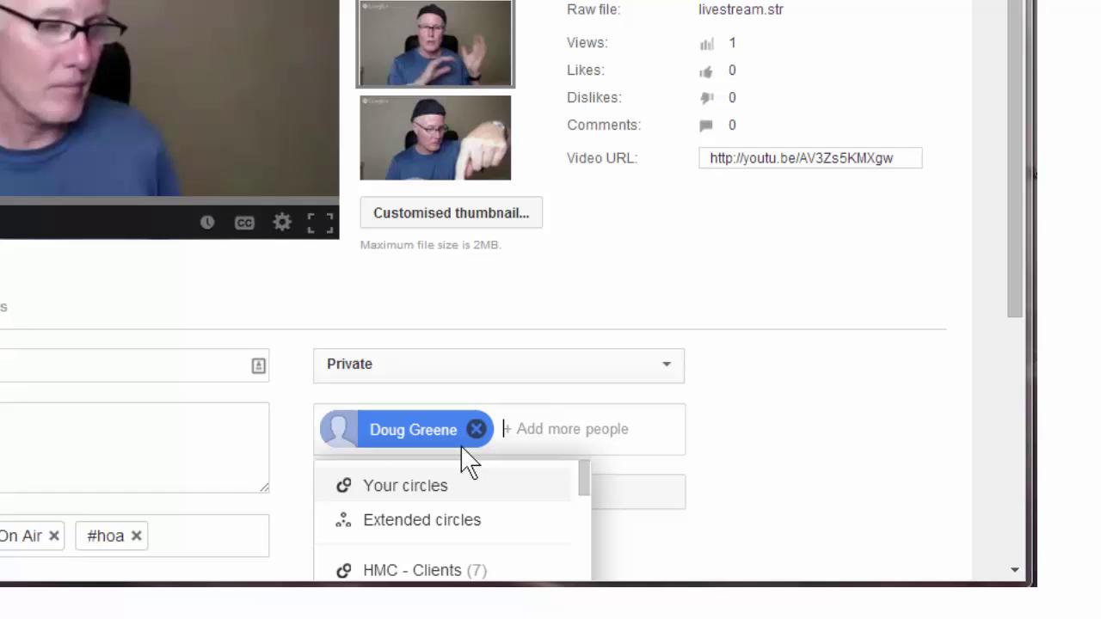
left_click(763, 444)
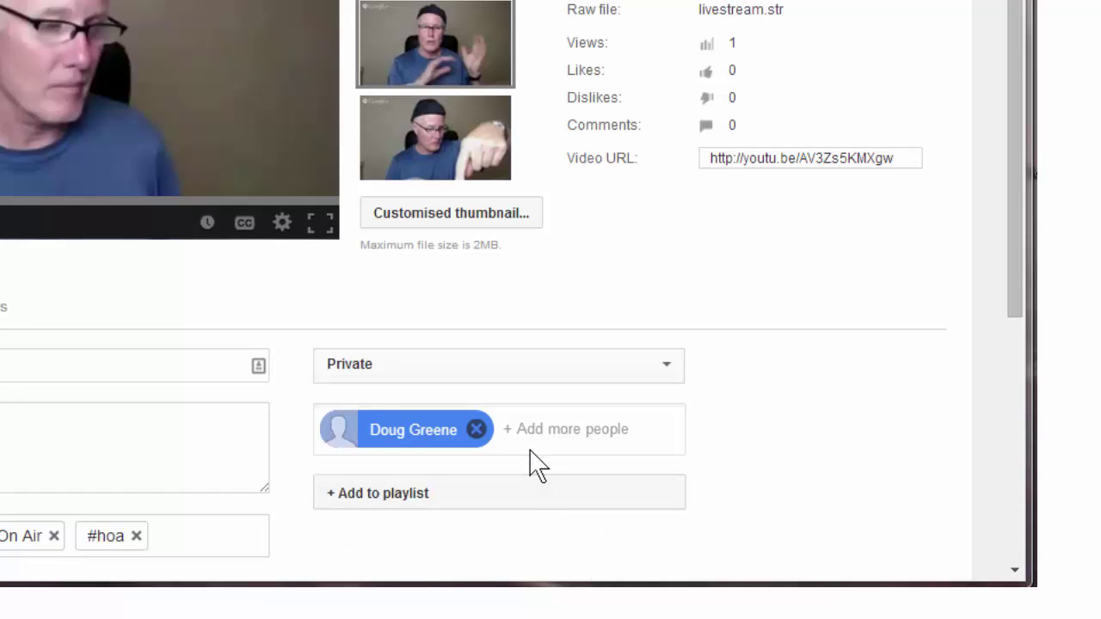